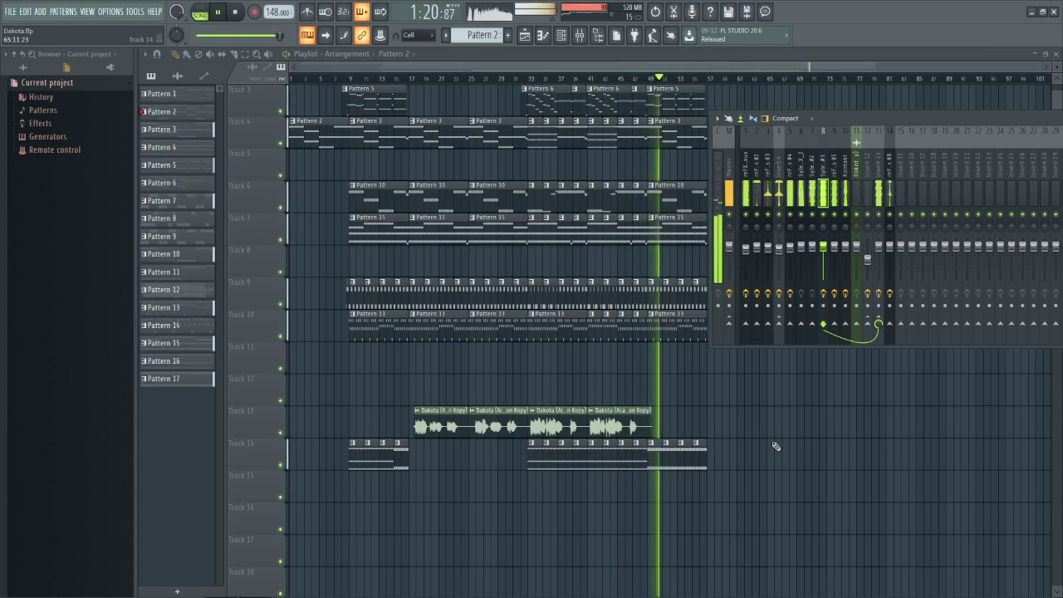
# Stop the song, play Pattern 1 on its own and examine the Sylenth1 VTX_2 notes in the piano roll.
pyautogui.press('F9')
pyautogui.press('space')
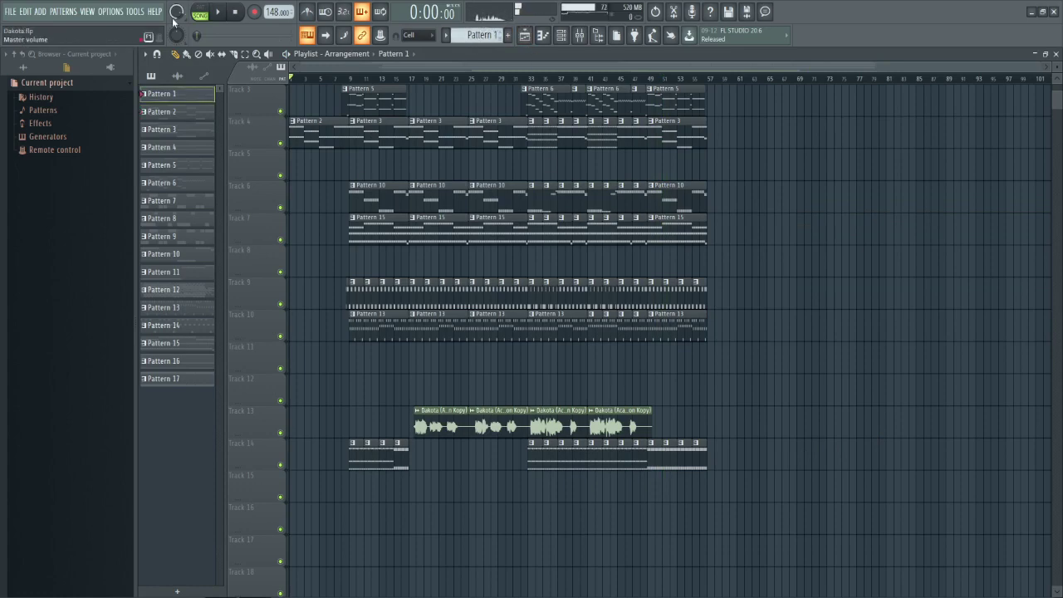
pyautogui.click(563, 36)
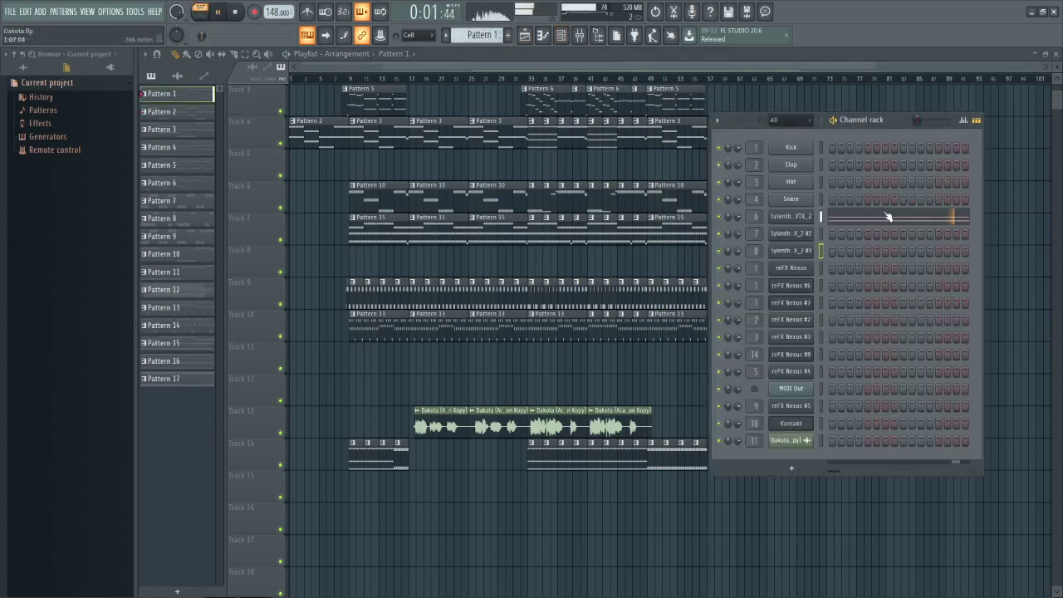
pyautogui.click(888, 218)
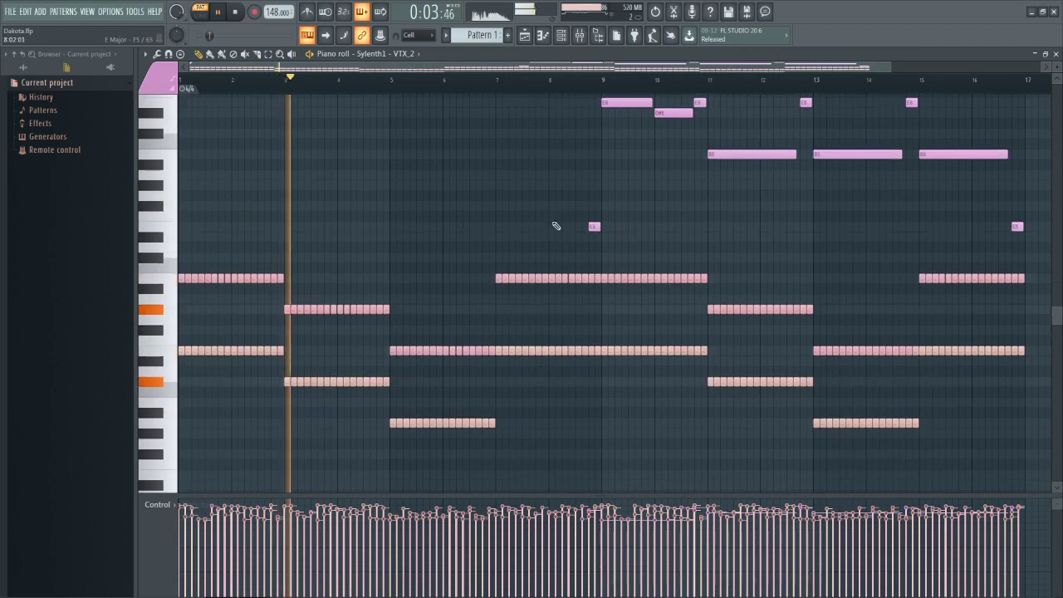
pyautogui.scroll(-1, 482, 35)
# Play Pattern 2 and solo its Sylenth1 layers in turn to hear each one, restoring all channels at the end.
pyautogui.press('space')
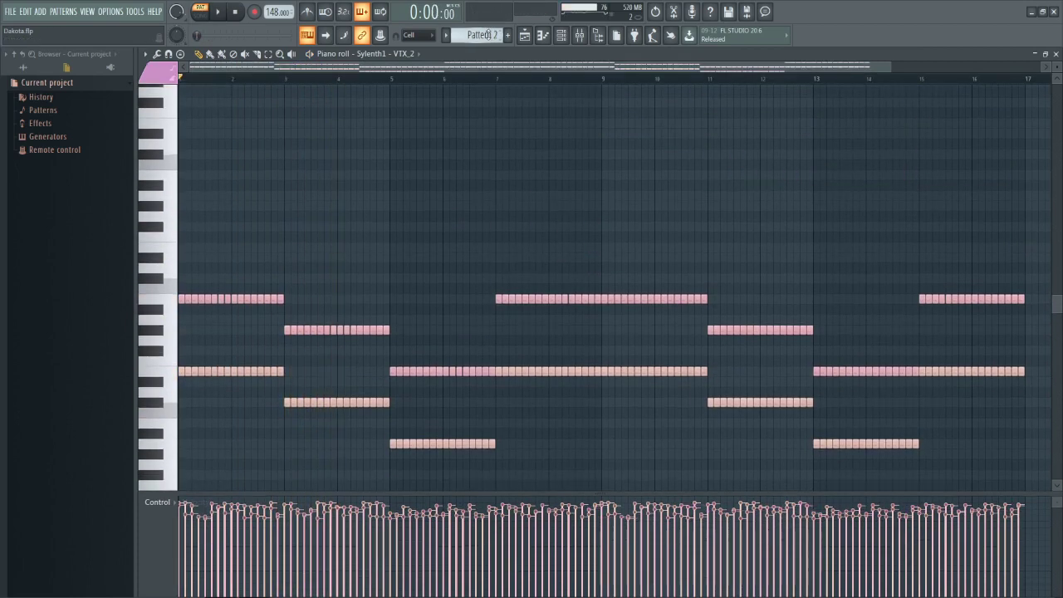
pyautogui.press('space')
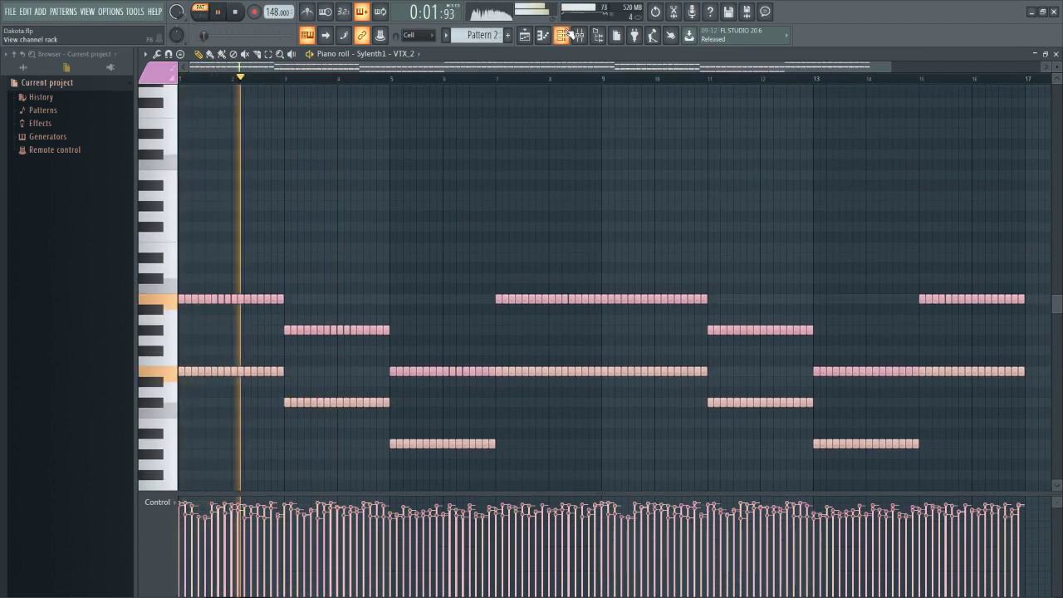
pyautogui.click(563, 35)
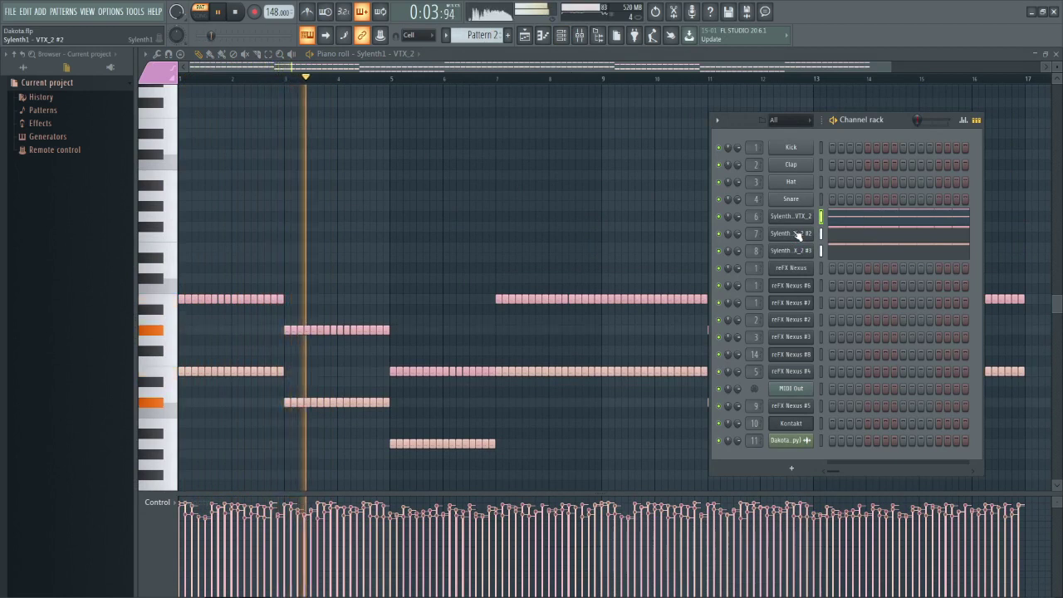
pyautogui.click(720, 217)
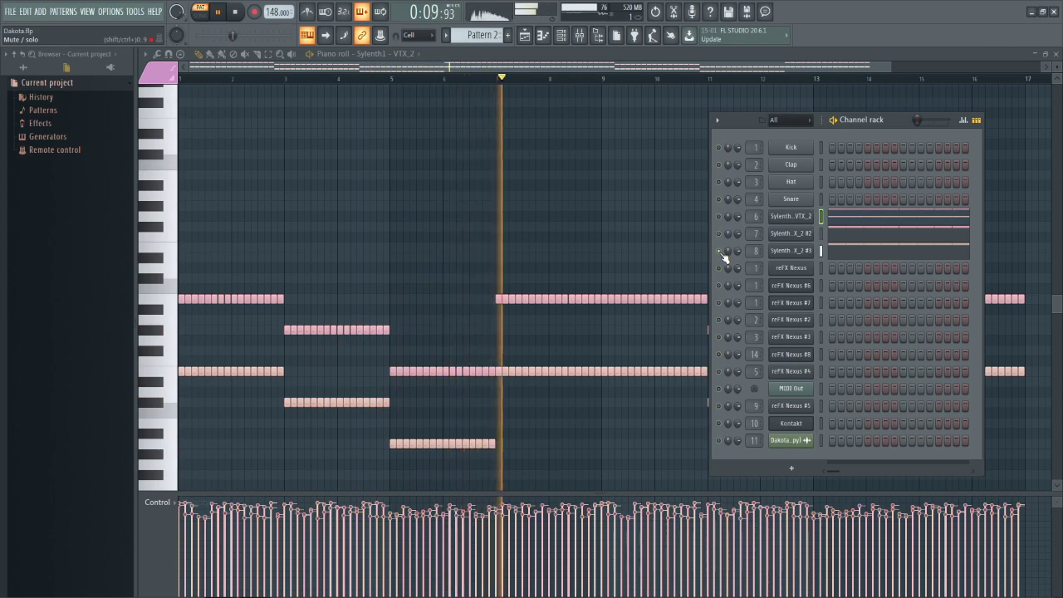
pyautogui.click(719, 232)
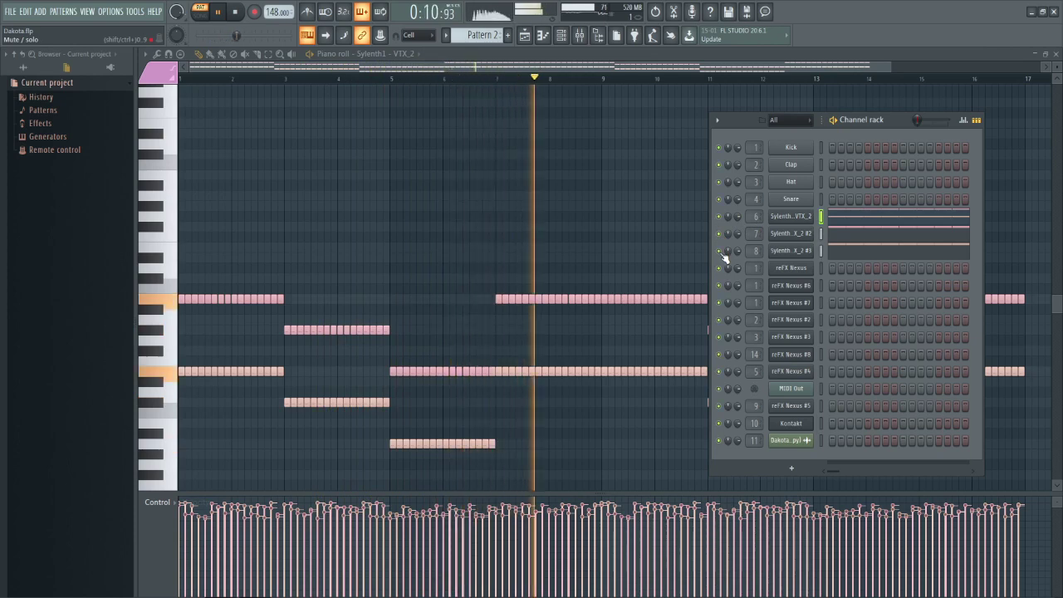
pyautogui.click(544, 38)
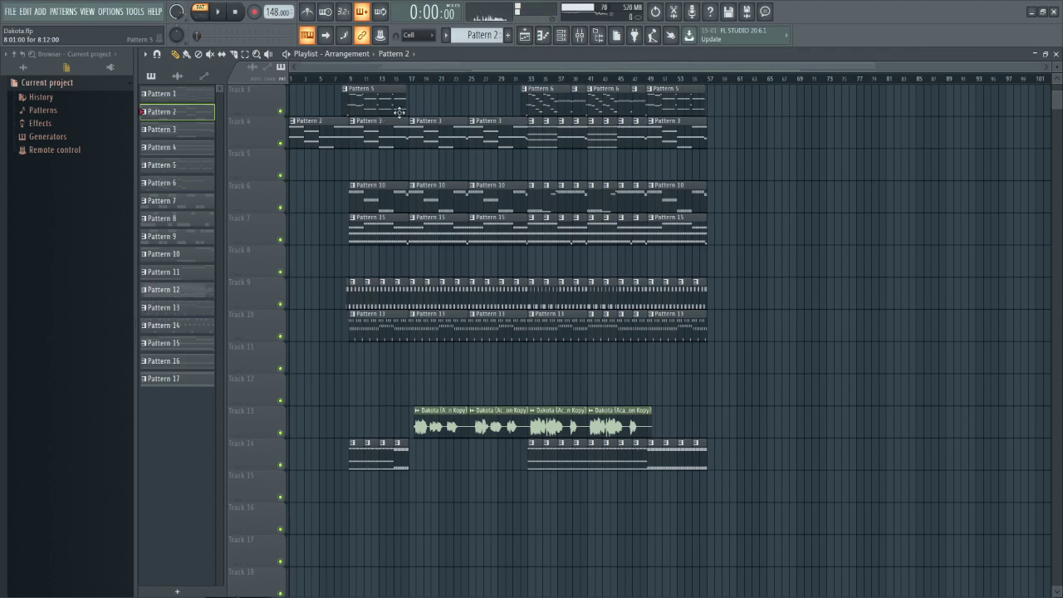
# Play Pattern 3, examine the Sylenth1 VTX_2 #3 notes in the piano roll and return to the playlist.
pyautogui.click(562, 35)
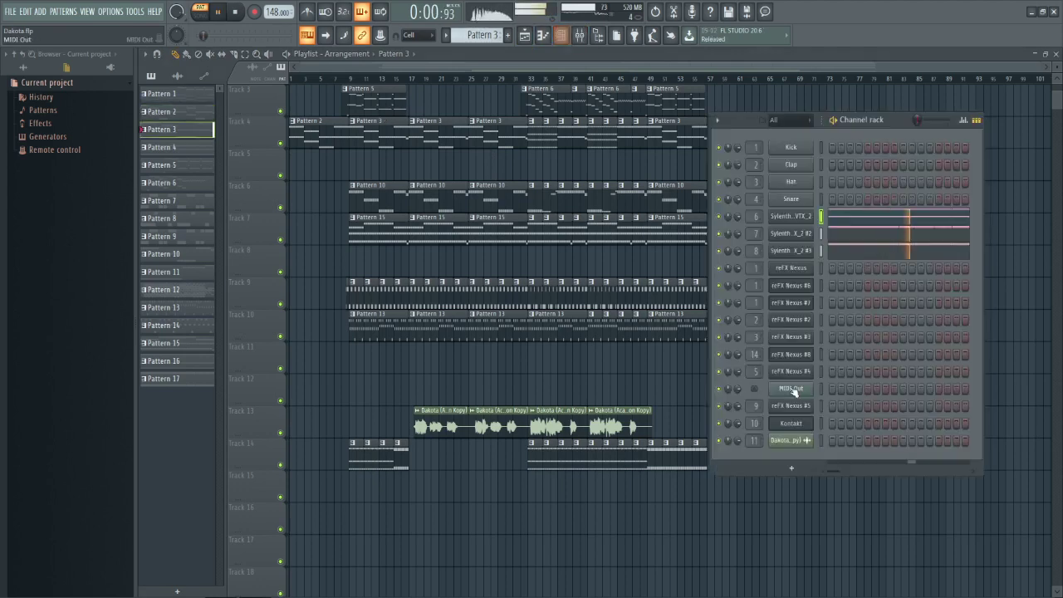
pyautogui.click(843, 257)
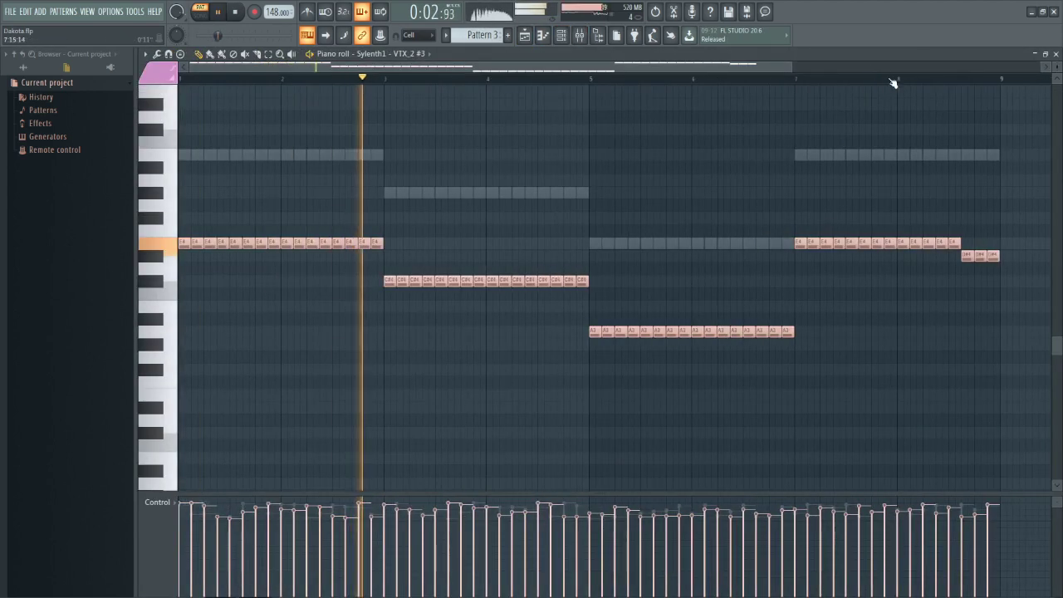
pyautogui.click(934, 78)
pyautogui.click(525, 37)
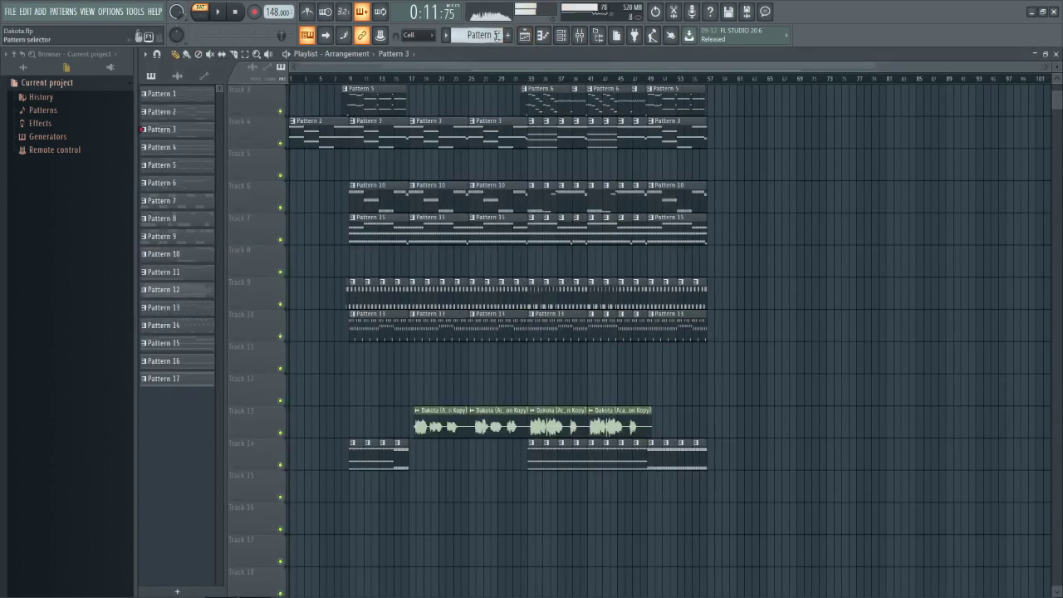
# Play Pattern 4 and examine the Sylenth1 VTX_2 #2 notes in the piano roll.
pyautogui.click(562, 35)
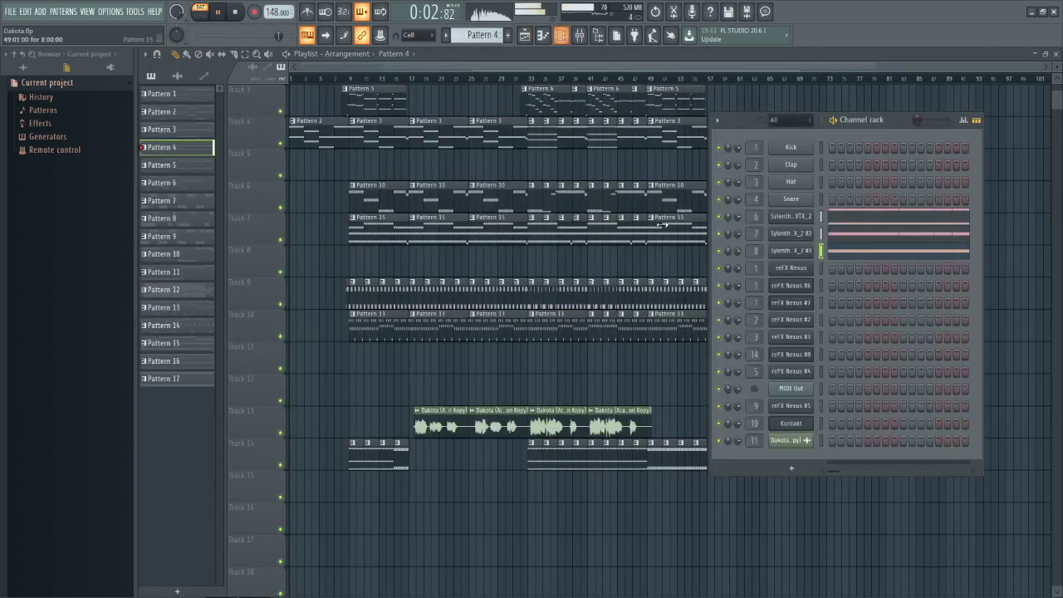
pyautogui.click(853, 240)
pyautogui.click(538, 36)
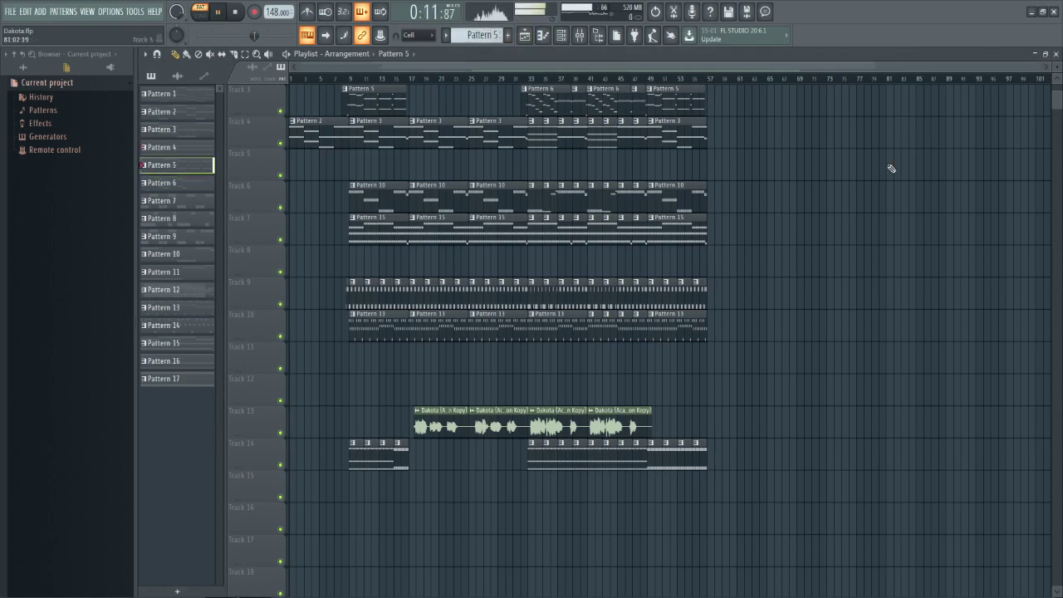
# Play Pattern 5's reFX Nexus melody in the piano roll and check the effects on mixer track 1.
pyautogui.press('F6')
pyautogui.click(845, 268)
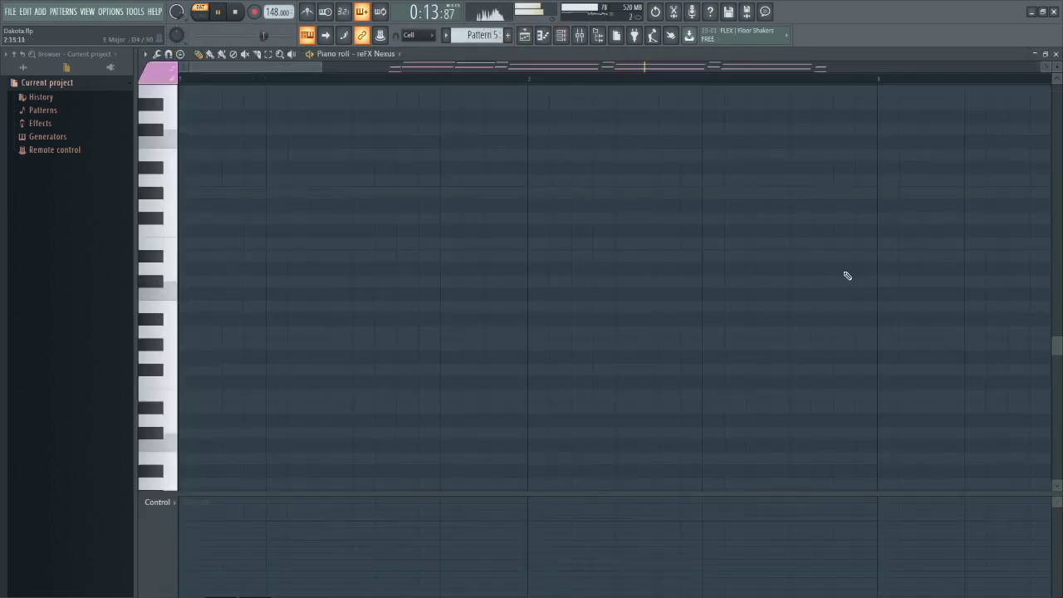
pyautogui.press('space')
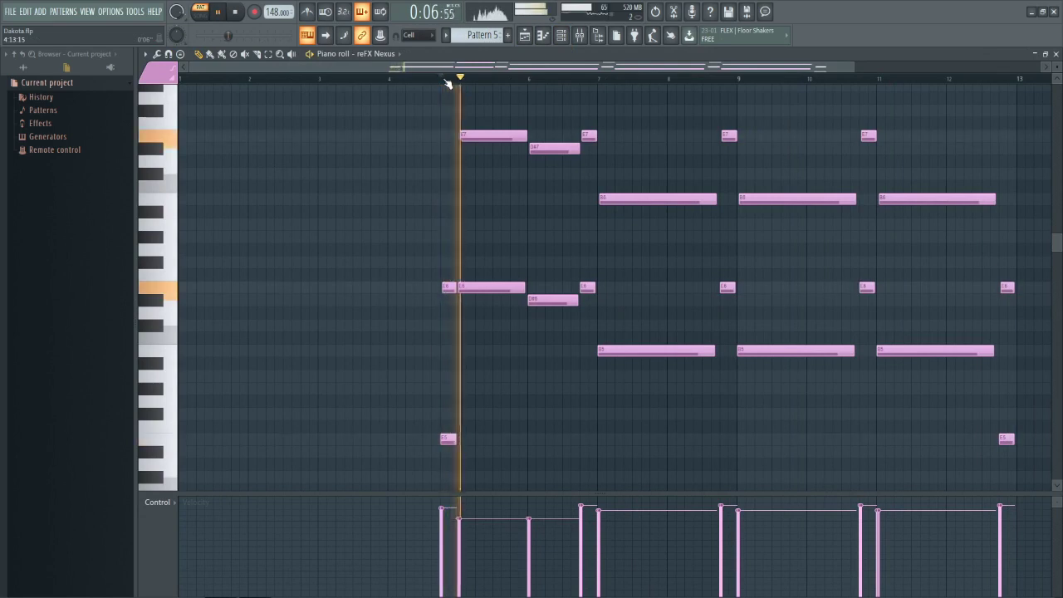
pyautogui.click(579, 35)
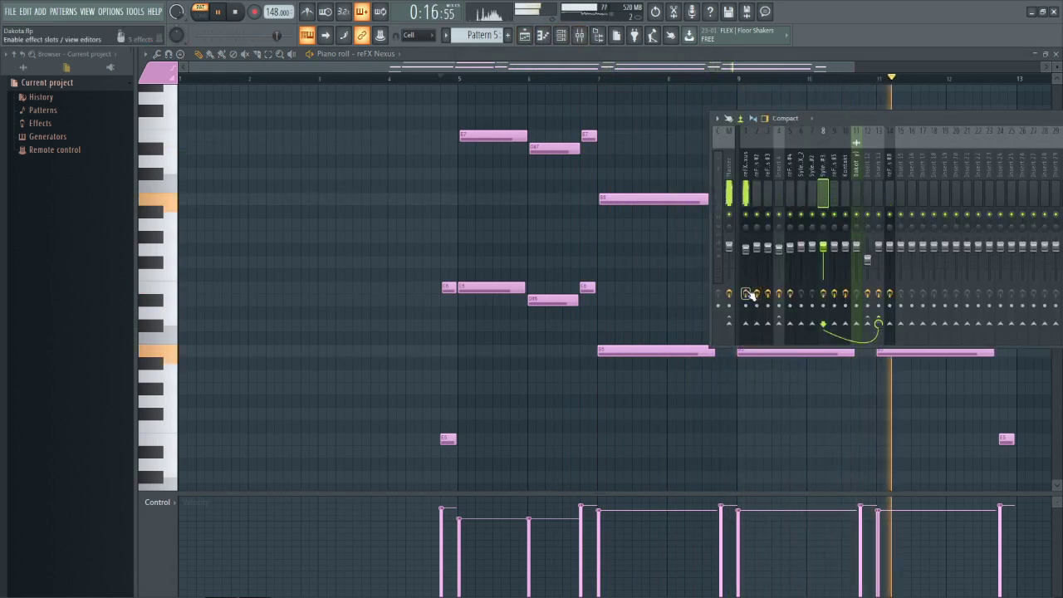
pyautogui.click(525, 35)
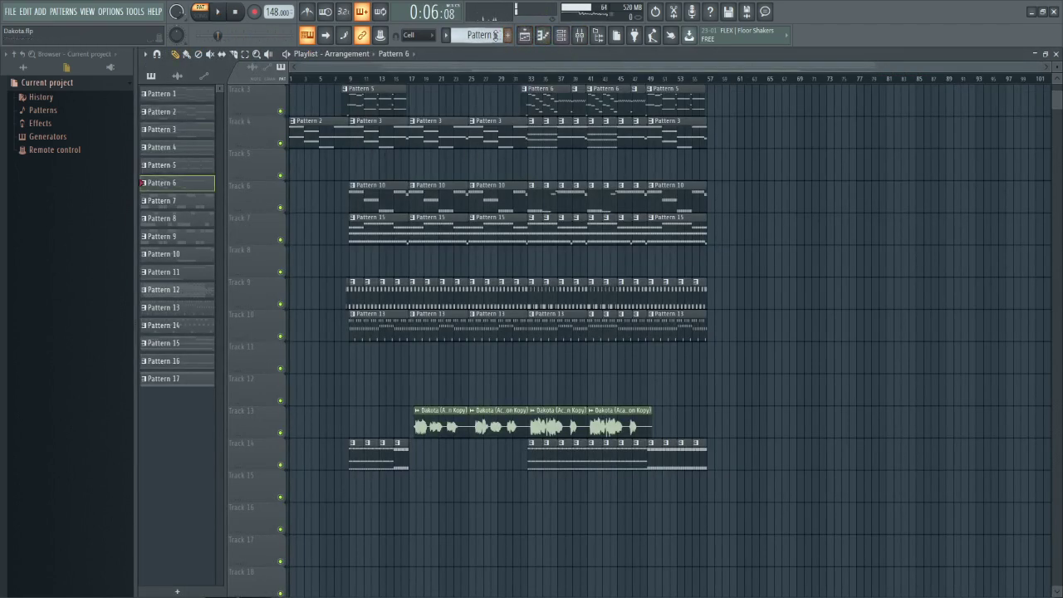
# Play Pattern 6 and examine its reFX Nexus melody notes and its channels before returning to the playlist.
pyautogui.click(564, 37)
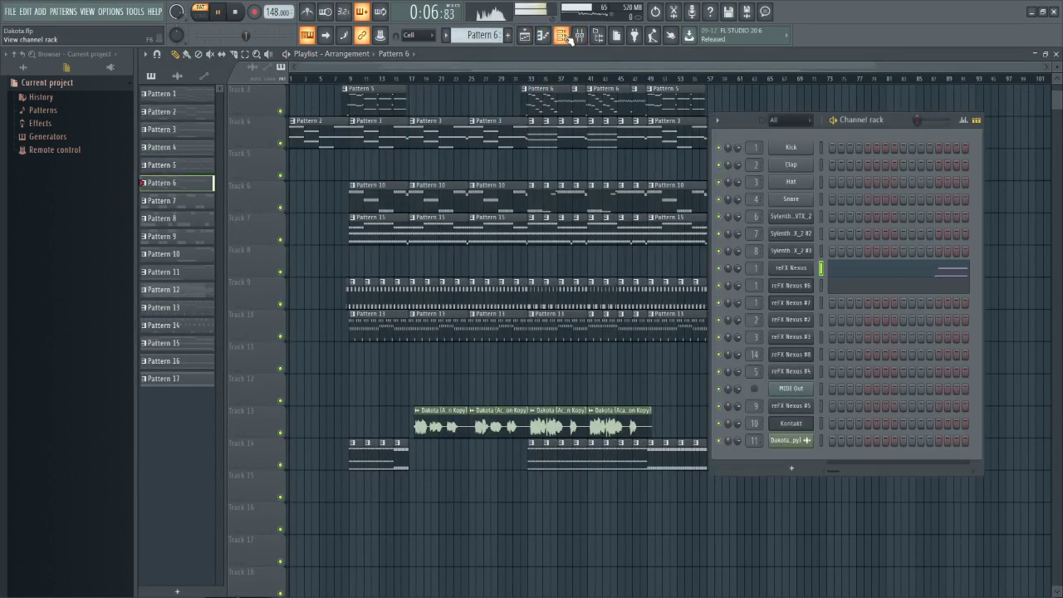
pyautogui.click(842, 269)
pyautogui.press('space')
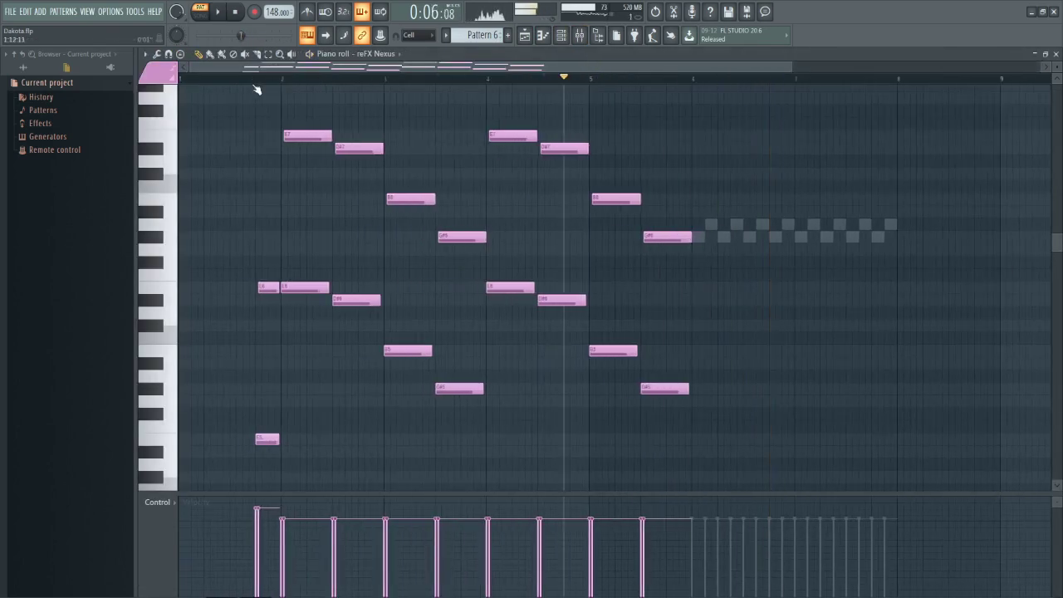
pyautogui.press('space')
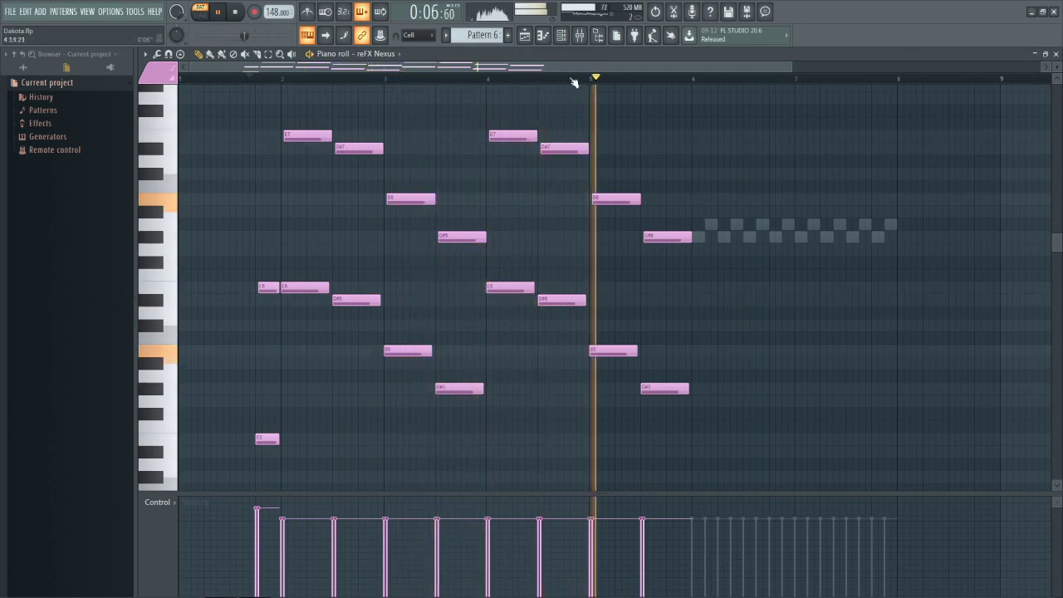
pyautogui.click(562, 36)
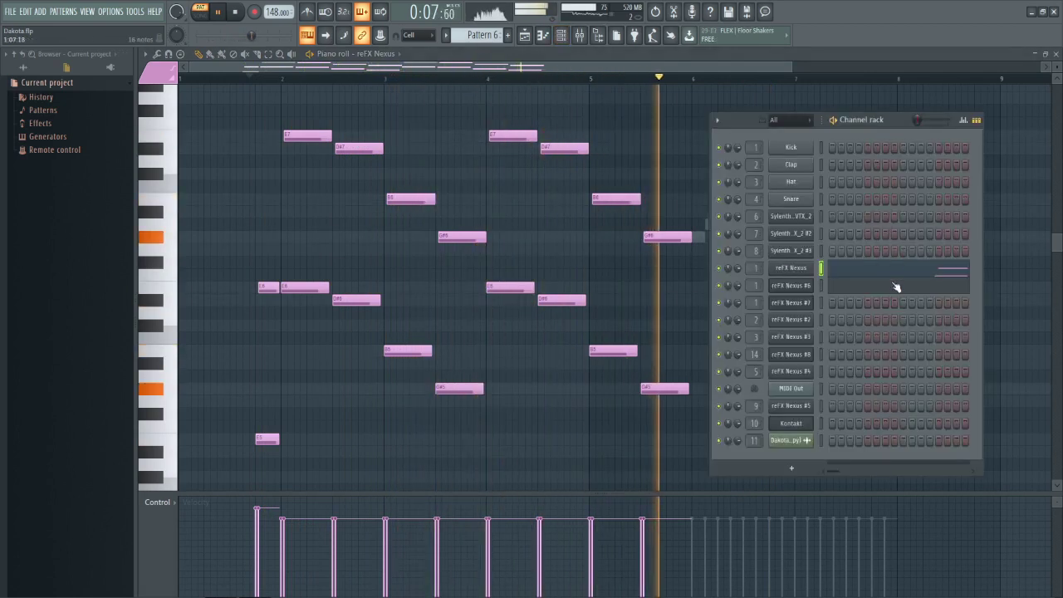
pyautogui.click(524, 36)
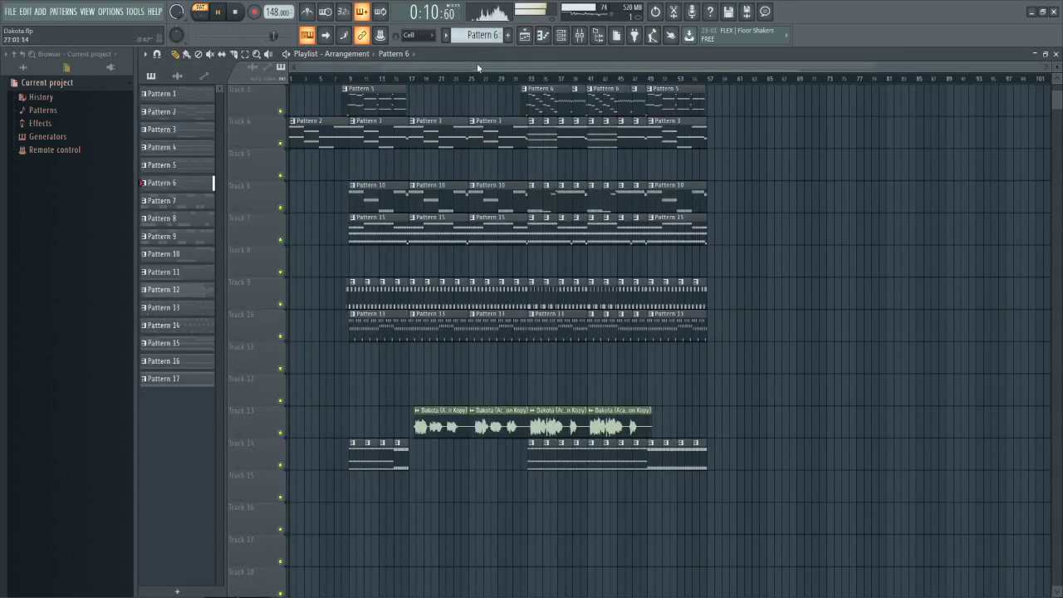
# Examine Pattern 7's reFX Nexus #2 notes in the piano roll and audition its reFX Nexus #2 and #3 channels.
pyautogui.click(562, 37)
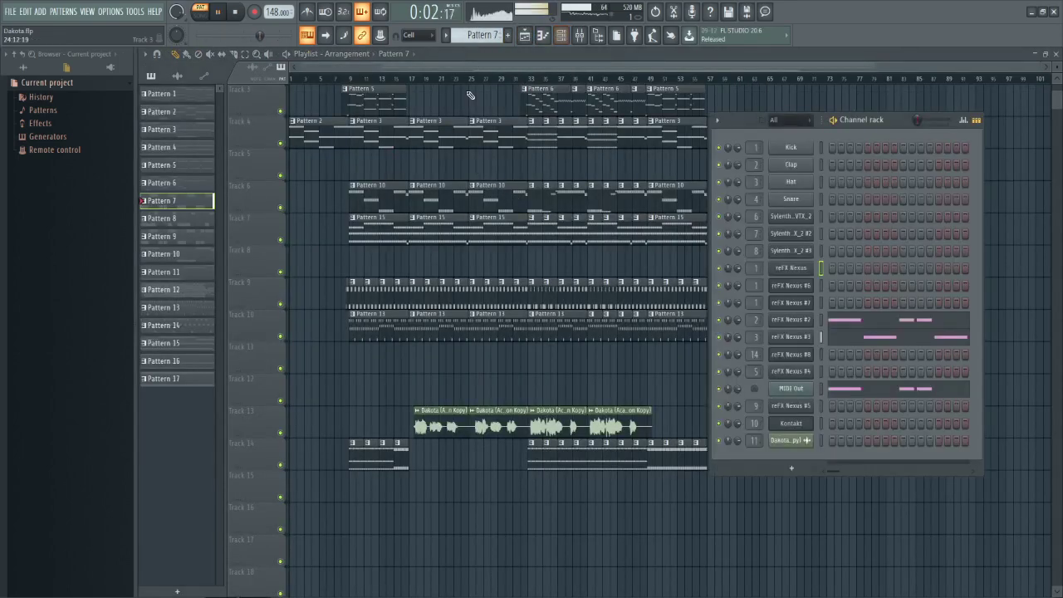
pyautogui.click(895, 325)
pyautogui.press('F6')
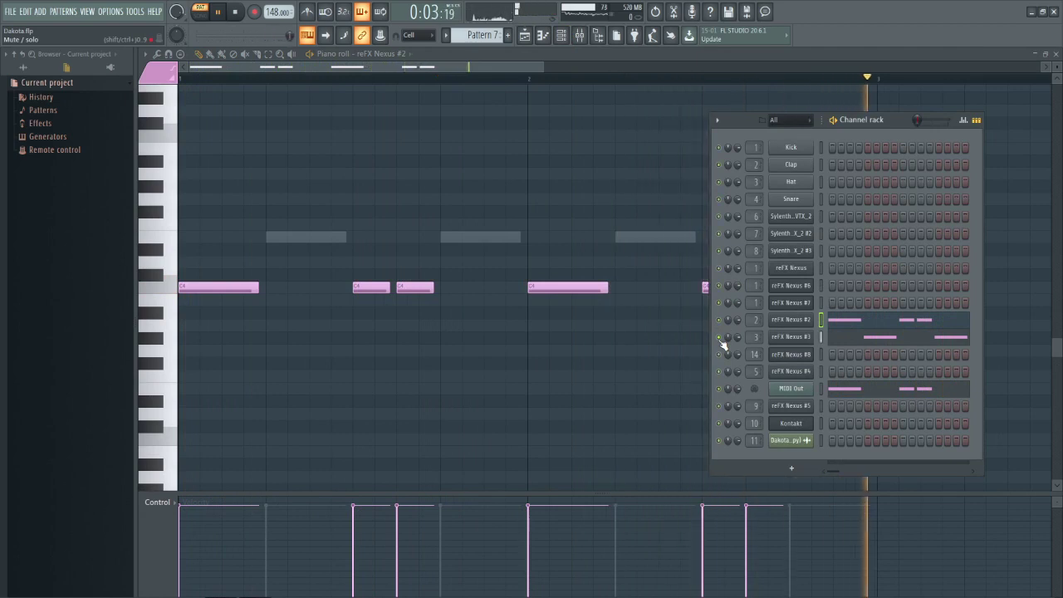
pyautogui.press('F5')
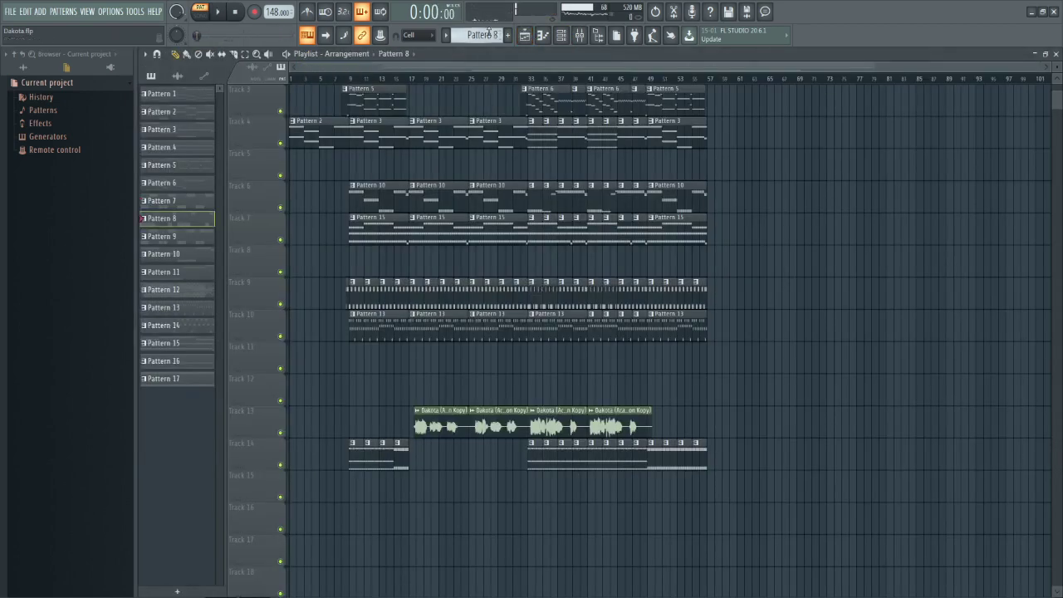
# Play Pattern 8 and look over its sequenced channels, returning to Pattern 7 with playback stopped.
pyautogui.click(561, 37)
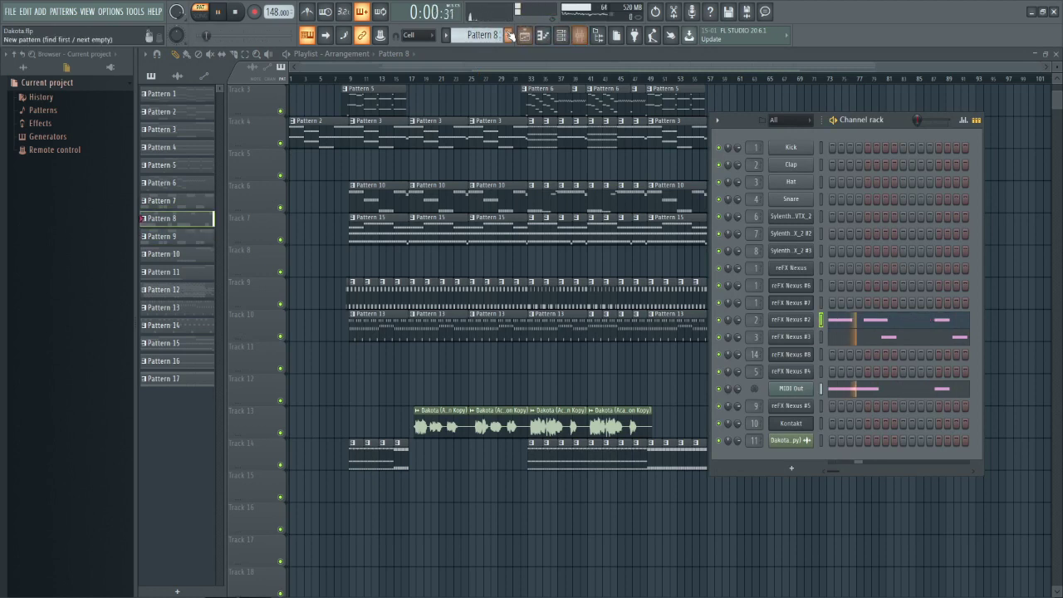
pyautogui.scroll(1, 510, 35)
pyautogui.press('space')
# Check the effect on mixer Insert 4 while auditioning Pattern 7, and close the mixer.
pyautogui.click(579, 35)
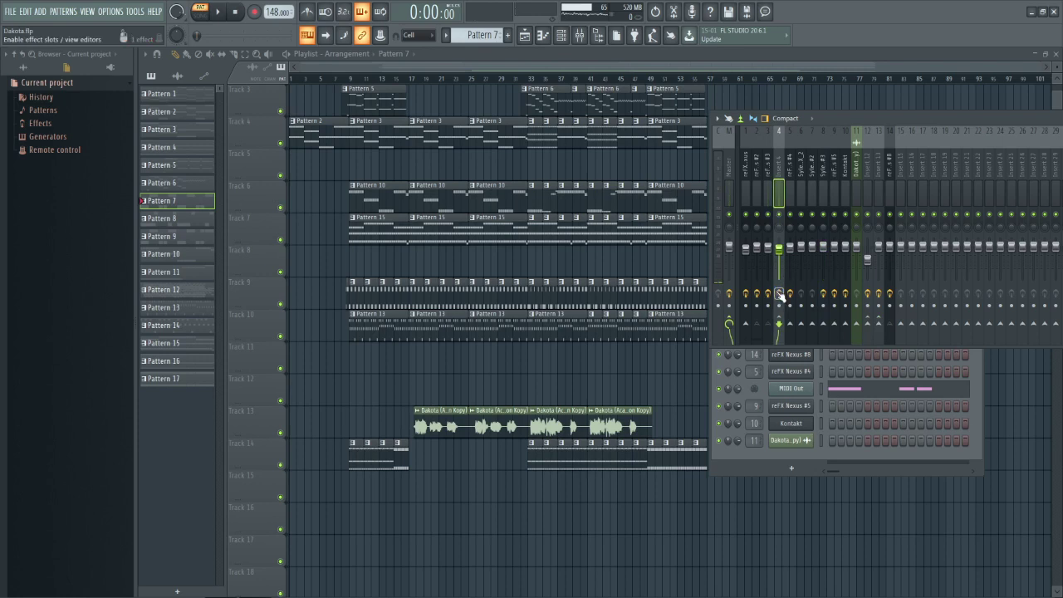
pyautogui.press('space')
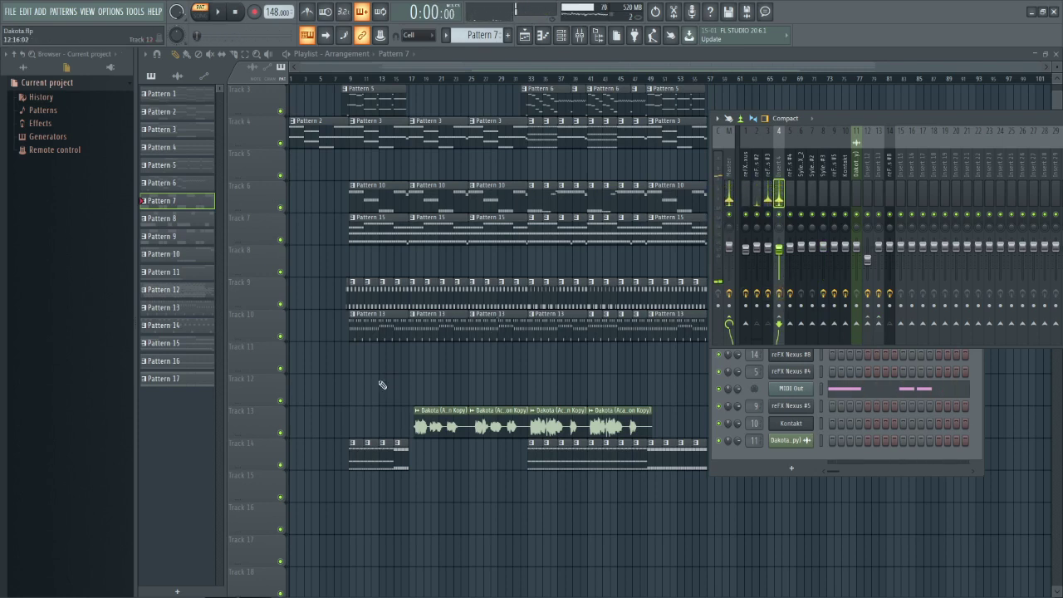
pyautogui.press('space')
pyautogui.press('F9')
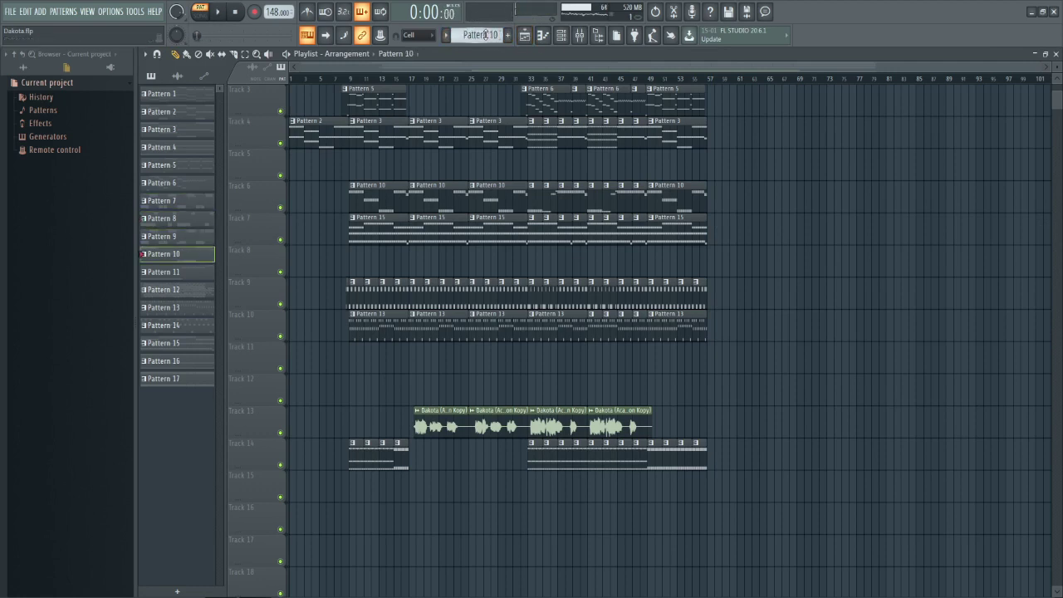
# Play Pattern 9, examine its reFX Nexus #2 notes in the piano roll and return to the playlist.
pyautogui.click(563, 37)
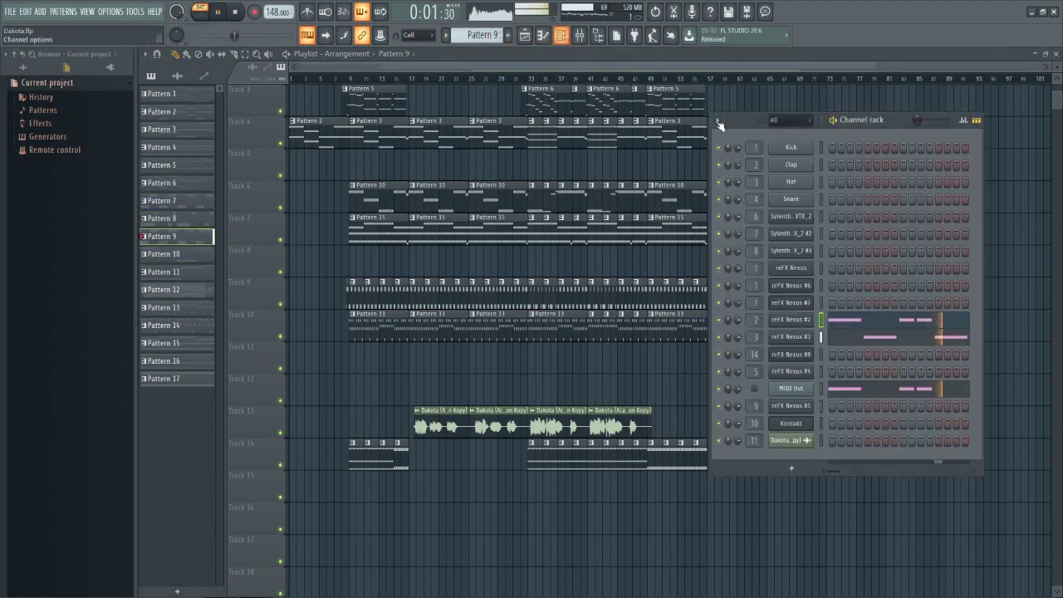
pyautogui.click(905, 326)
pyautogui.press('space')
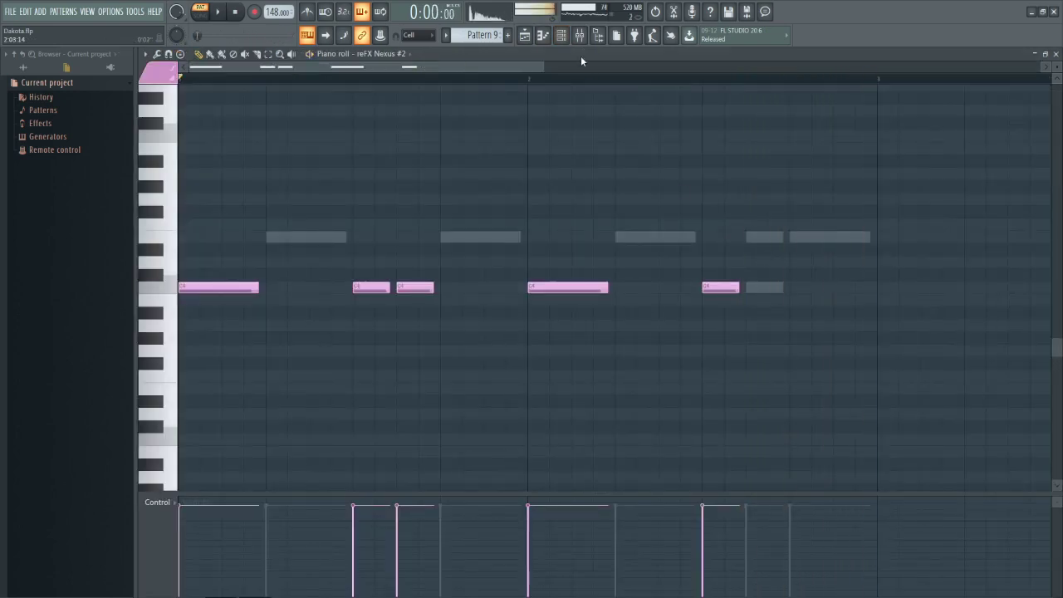
pyautogui.click(526, 36)
# Play Pattern 10 and examine the reFX Nexus #4 notes in the piano roll.
pyautogui.scroll(-1, 488, 32)
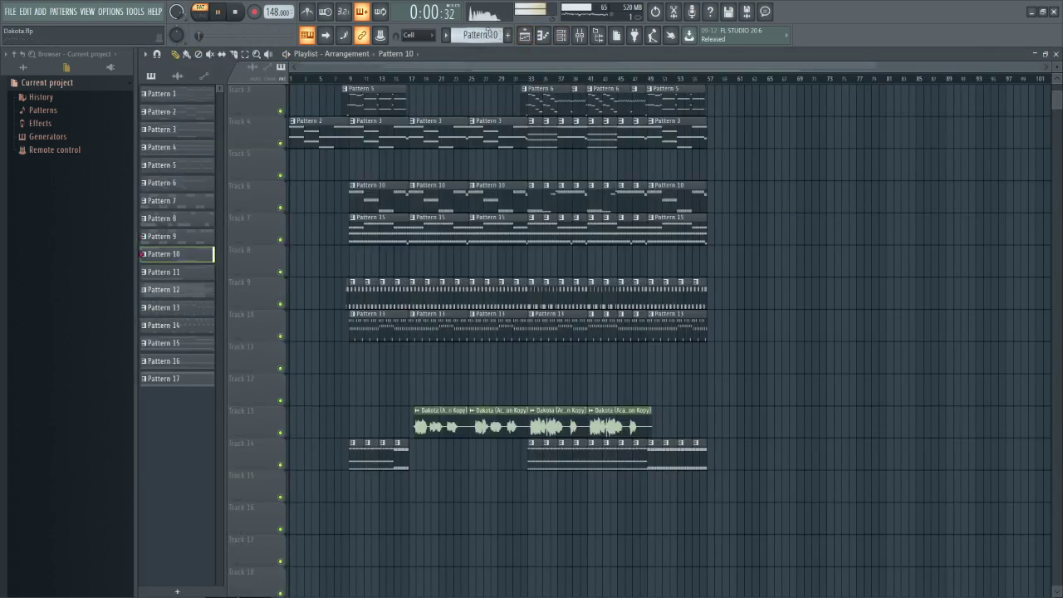
pyautogui.click(563, 36)
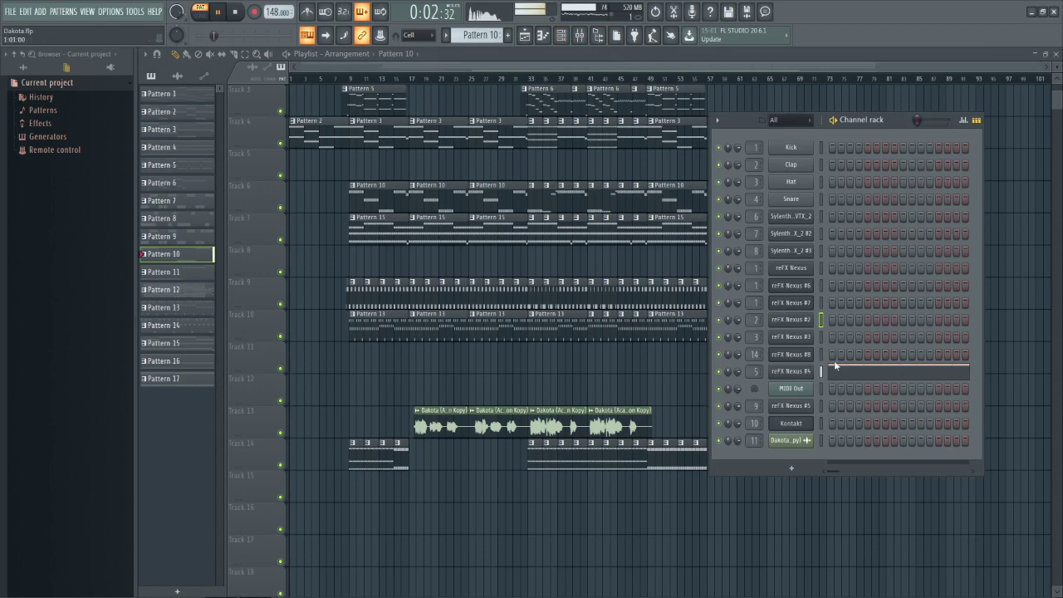
pyautogui.click(835, 366)
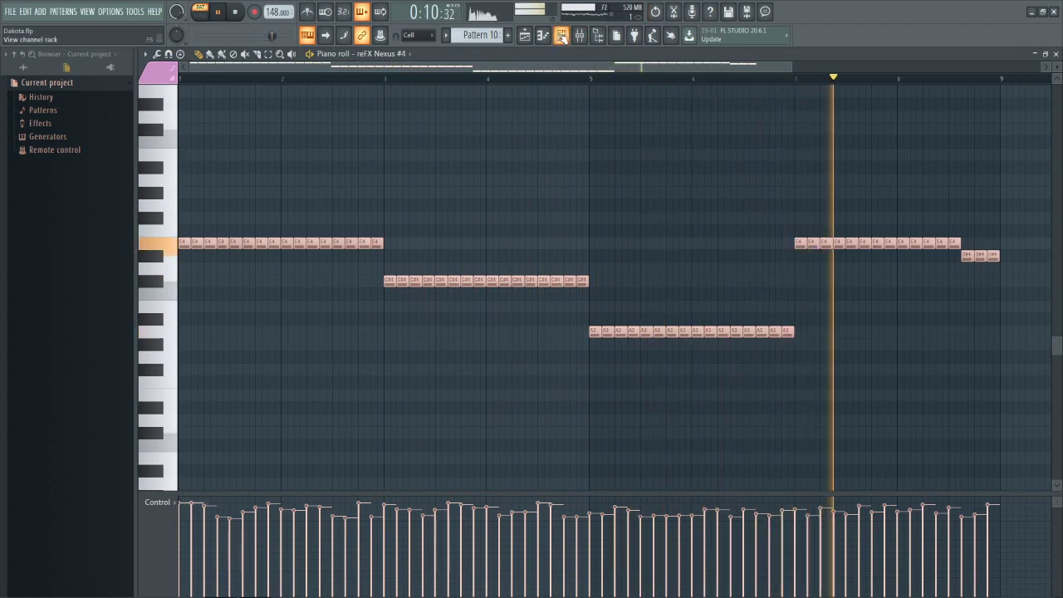
# Return to the playlist, play Pattern 11 and examine its reFX Nexus #4 notes in the piano roll.
pyautogui.click(526, 36)
pyautogui.click(579, 35)
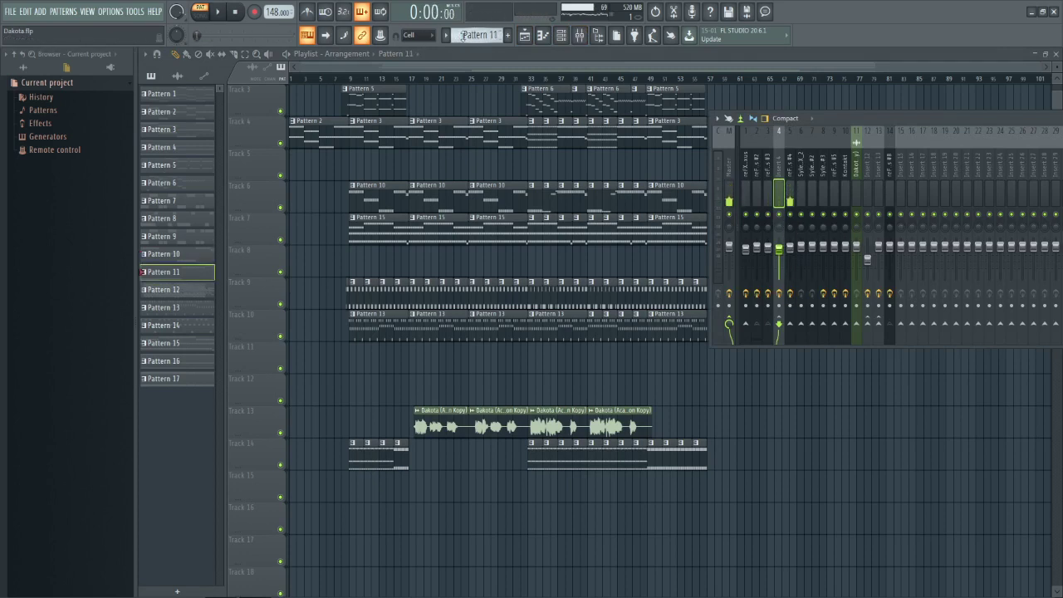
pyautogui.click(563, 39)
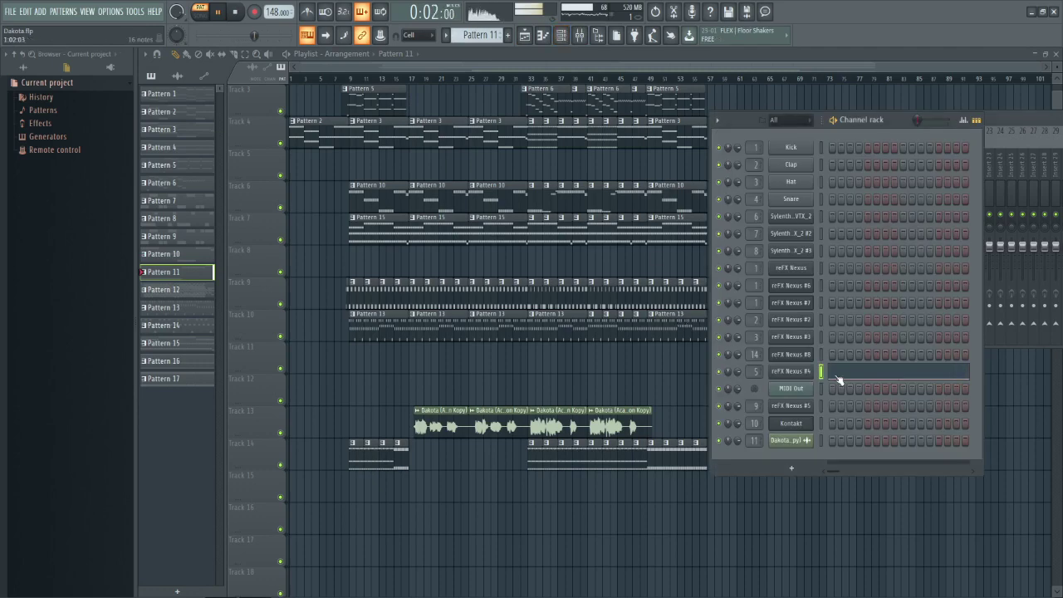
pyautogui.click(859, 379)
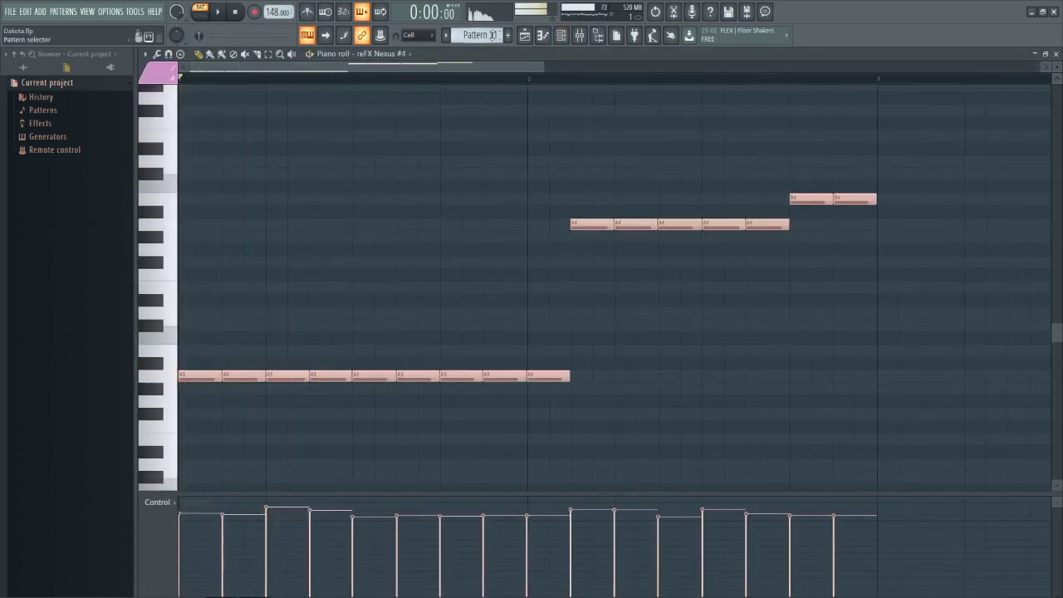
# Audition Patterns 12 and 13 while viewing their notes in the piano roll, and return to the playlist.
pyautogui.scroll(-1, 499, 34)
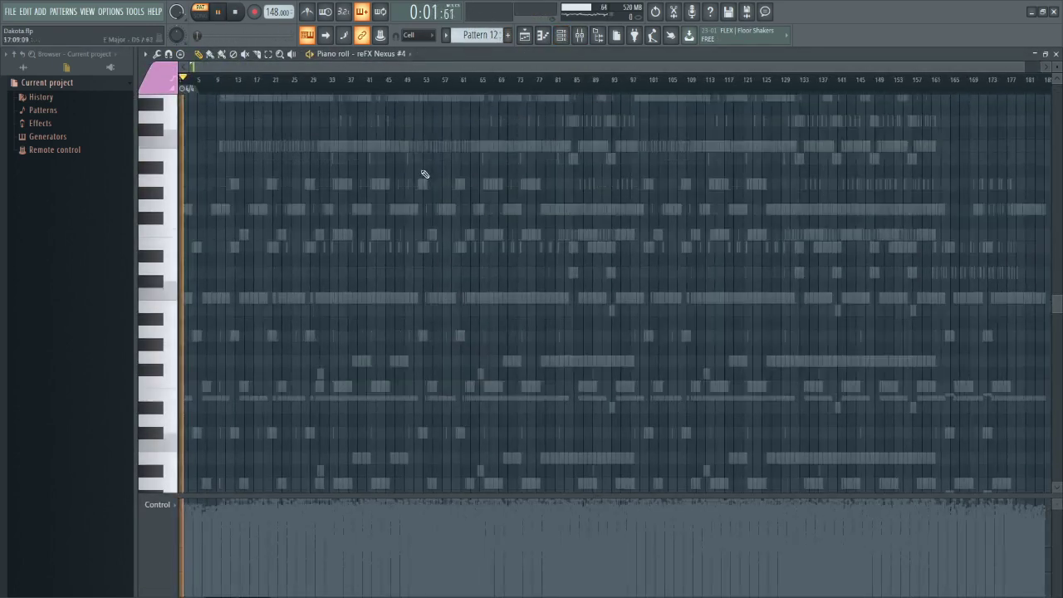
pyautogui.press('space')
pyautogui.scroll(-1, 482, 39)
pyautogui.press('space')
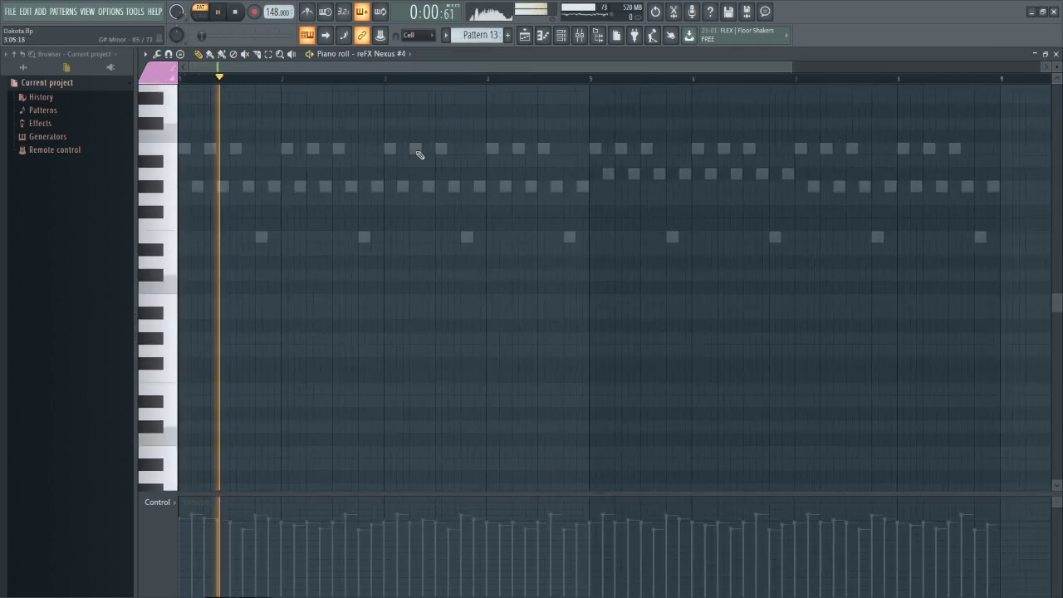
pyautogui.click(307, 35)
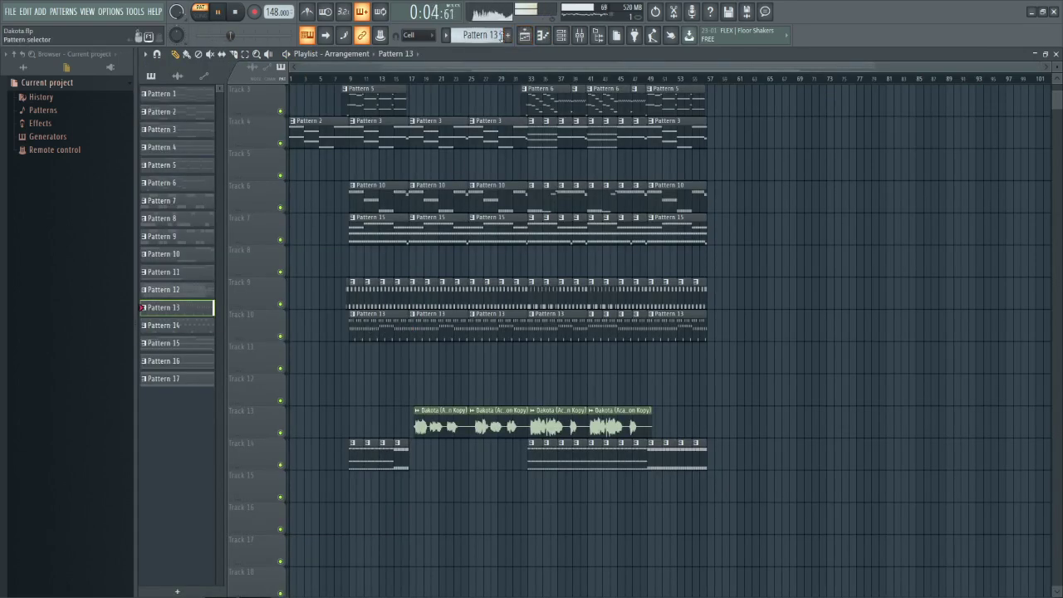
# Play Patterns 14 and 15, and examine the Kontakt notes of Pattern 15 in the piano roll.
pyautogui.scroll(-1, 495, 36)
pyautogui.press('space')
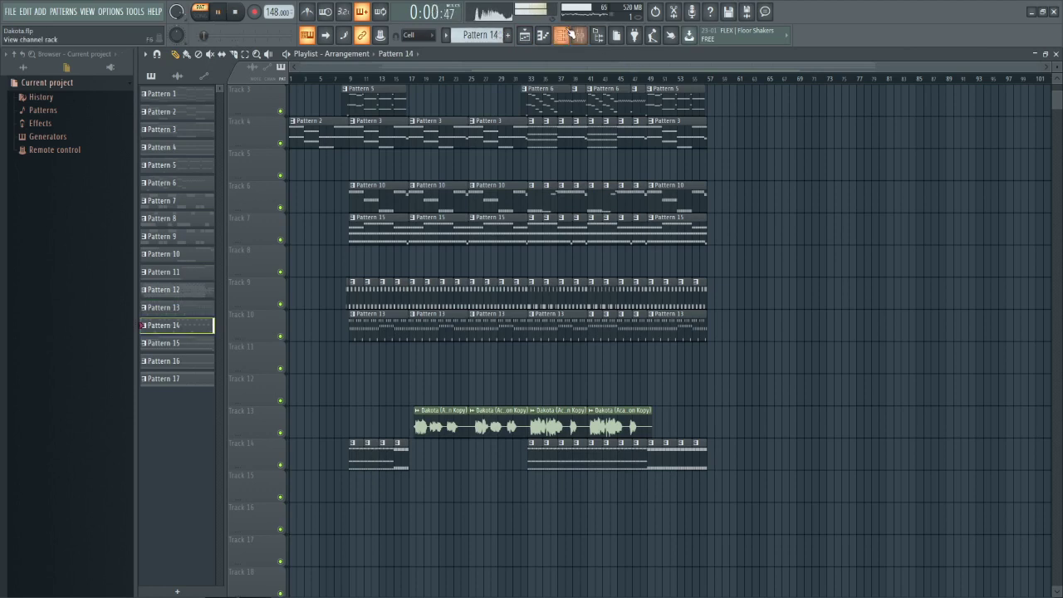
pyautogui.scroll(-1, 489, 36)
pyautogui.press('space')
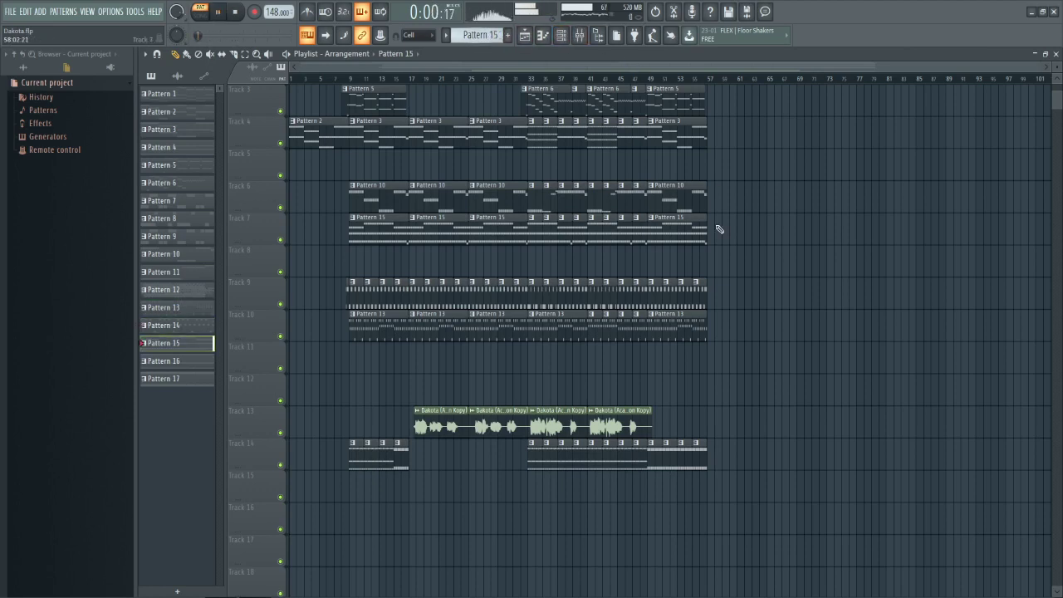
pyautogui.click(579, 35)
pyautogui.click(841, 423)
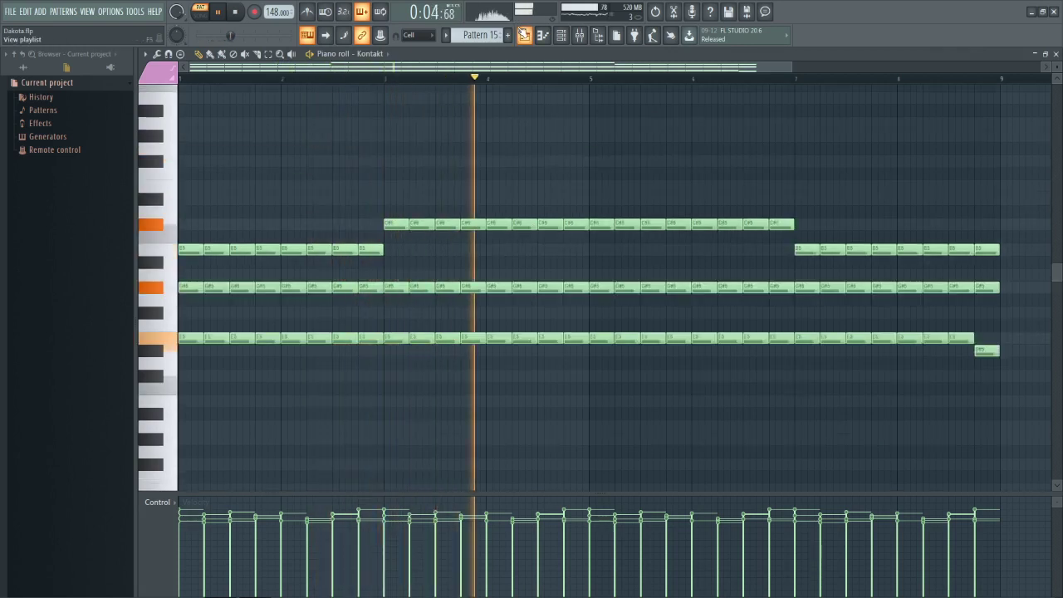
# Return to the playlist, move on to Pattern 17 and switch to OBS.
pyautogui.press('F5')
pyautogui.scroll(-1, 479, 33)
pyautogui.press('space')
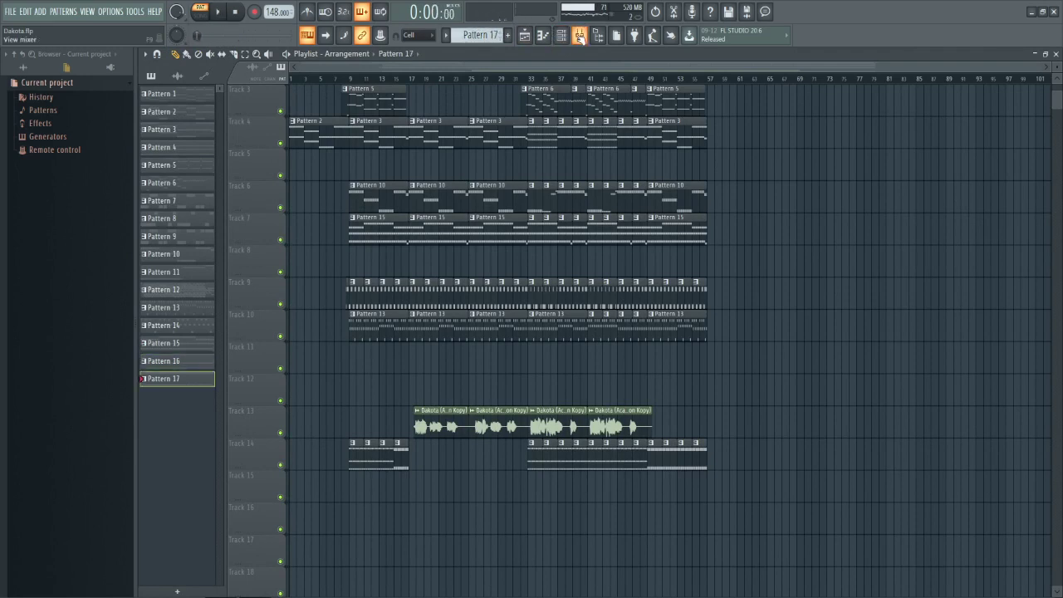
pyautogui.hotkey('alt', 'Tab')
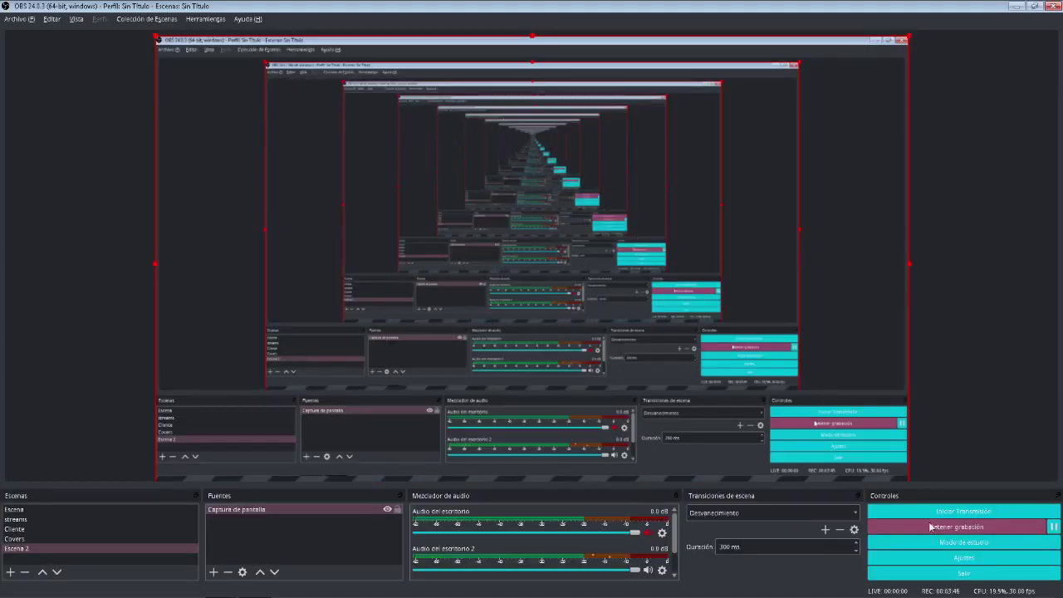